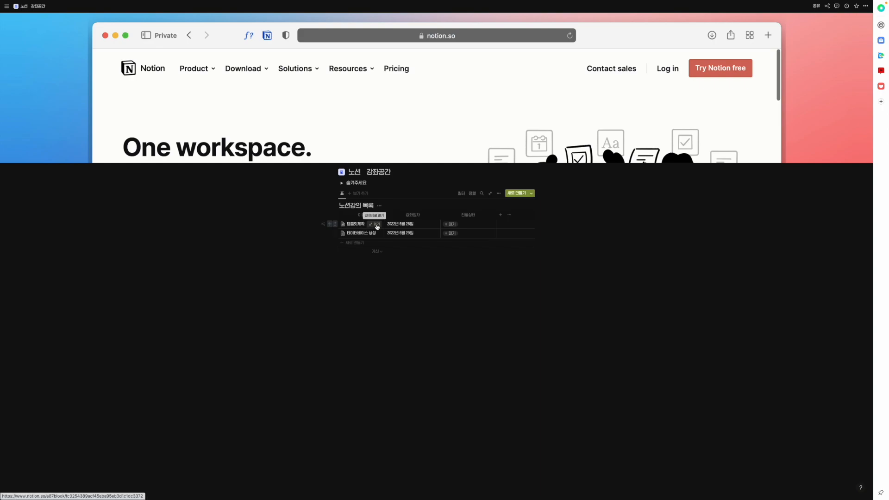
Open the 템플릿제작 and 데이터베이스 생성 pages and examine the three-item lecture outline they share
left_click(377, 224)
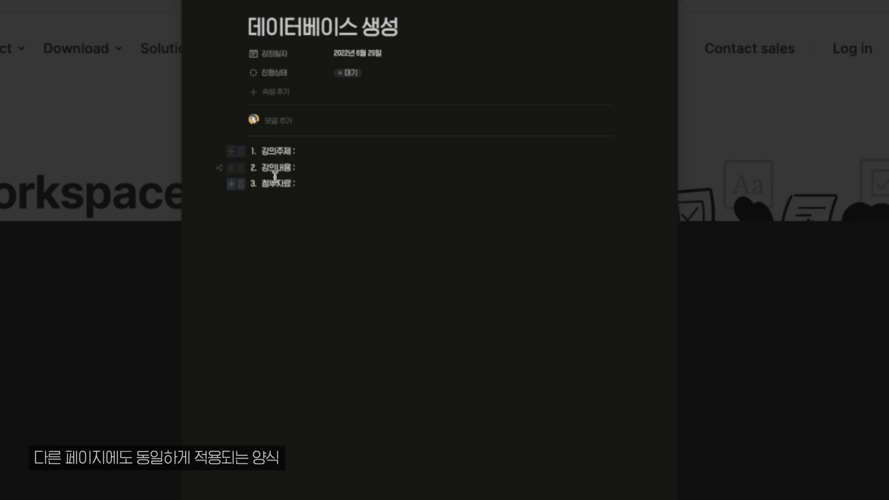
left_click_drag(301, 159, 330, 229)
left_click(349, 322)
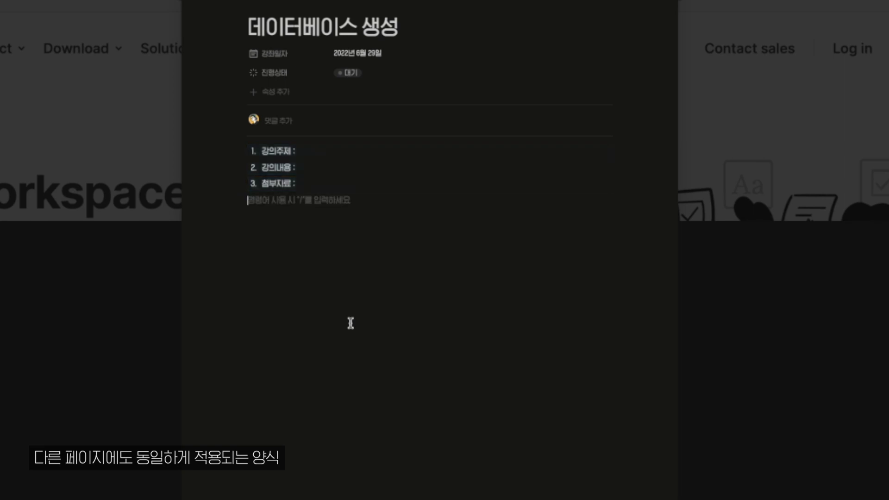
left_click(104, 376)
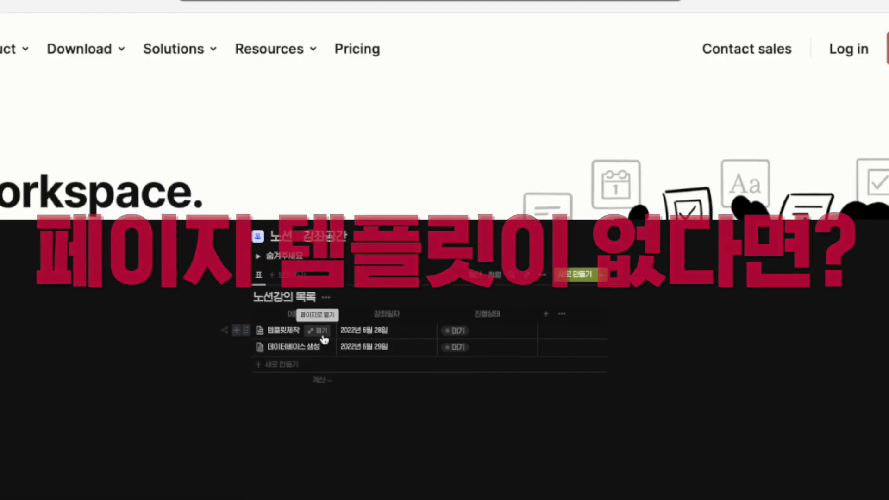
left_click(369, 248)
left_click(223, 231)
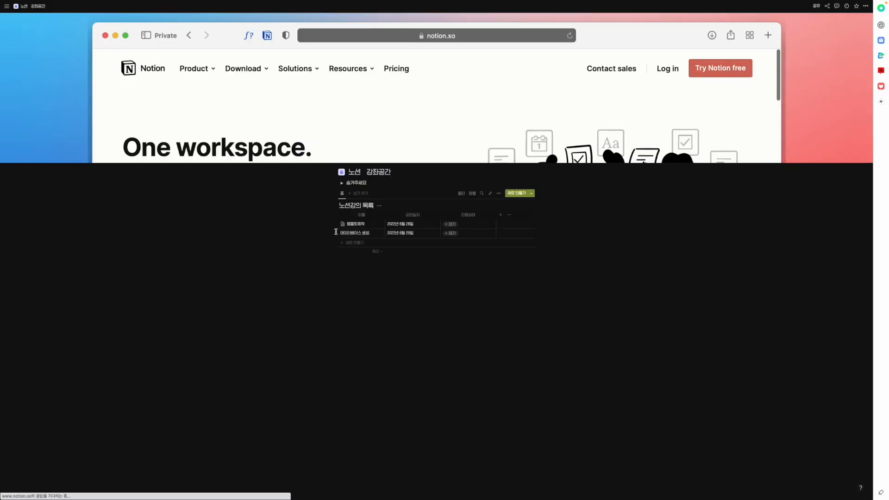
Copy the 강의주제, 강의내용, 첨부자료 outline from the 템플릿제작 page into the body of the 데이터베이스 생성 page
left_click(377, 225)
left_click_drag(412, 195, 327, 108)
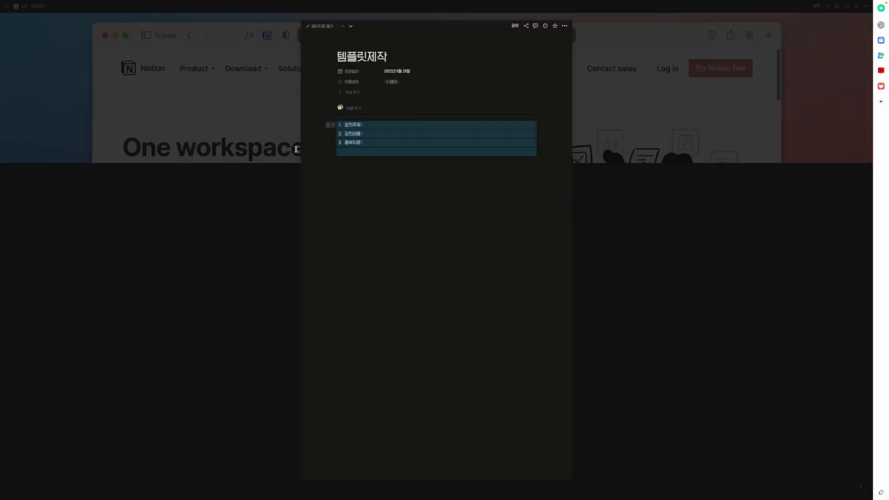
left_click(297, 148)
left_click(375, 233)
type("강의주제 : 강의내용 : 첨부자료 :")
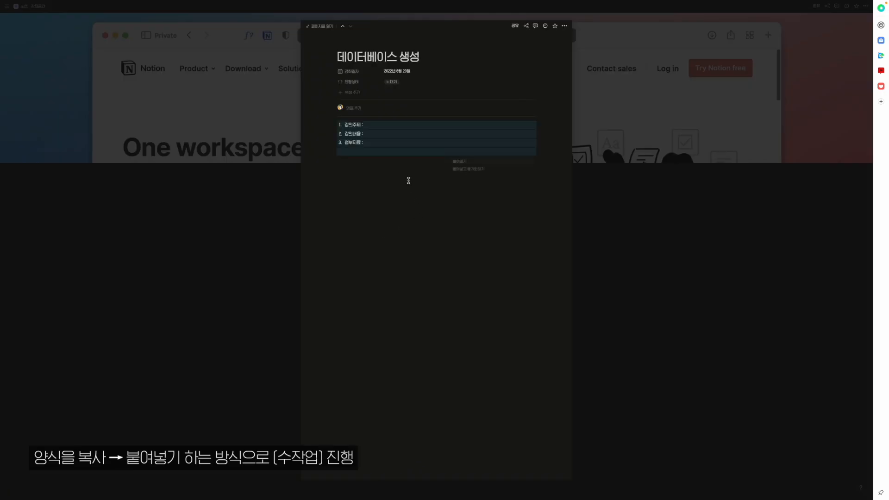
left_click(397, 218)
left_click(243, 255)
Fill all three outline items on the 템플릿제작 page with the sample text ㅁㄴㅇㄹㅁㄴㅇㄹ
left_click(376, 225)
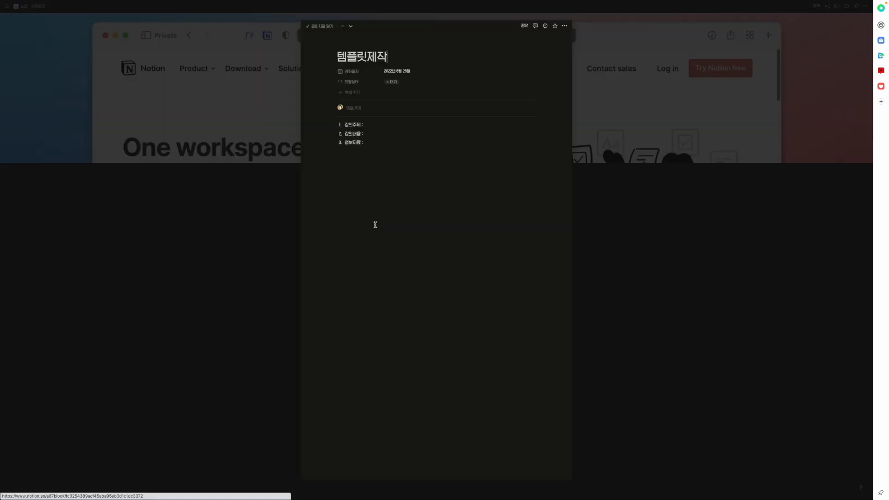
type("ㅁㄴㅇㄹㅁㄴㅇㄹ")
left_click(381, 133)
type("ㅁㄴㅇㄹㅁㄴㅇㄹ")
left_click(381, 143)
type("ㅁㄴㅇㄹ")
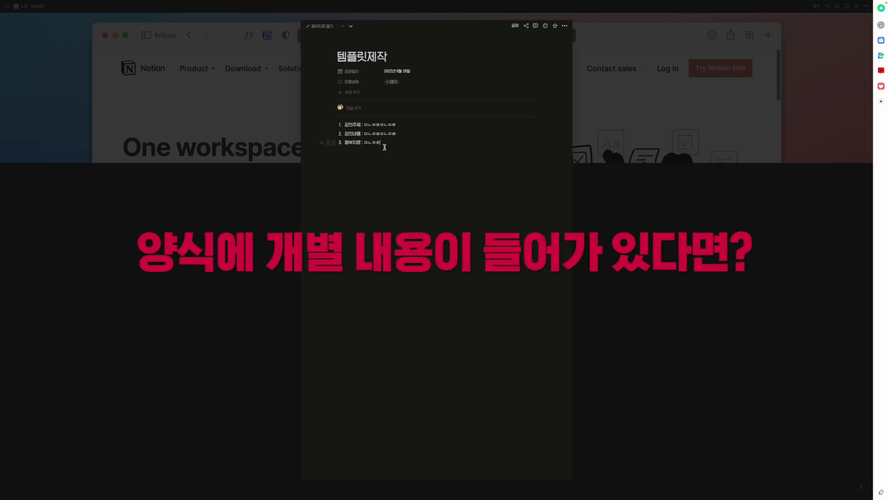
type("ㅁㄴㅇㄹ")
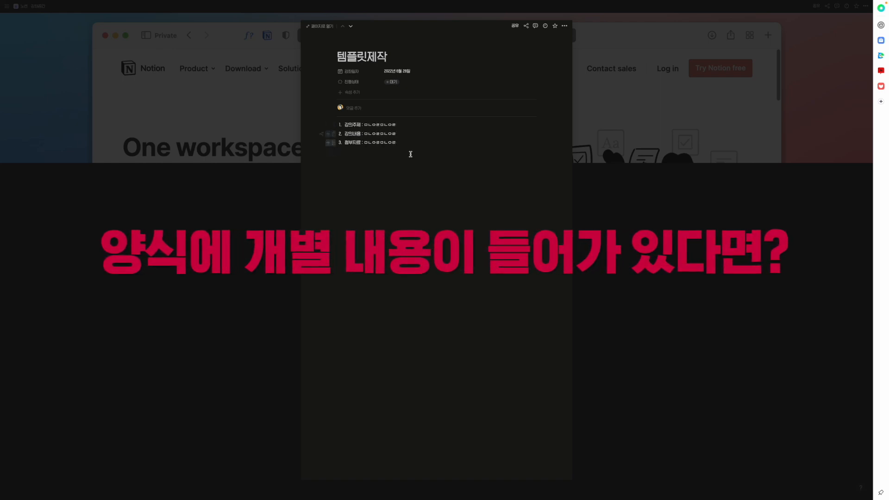
Copy the filled-in outline from the 템플릿제작 page and replace the outline on the 데이터베이스 생성 page with it
left_click_drag(400, 144, 329, 119)
key("ctrl+c")
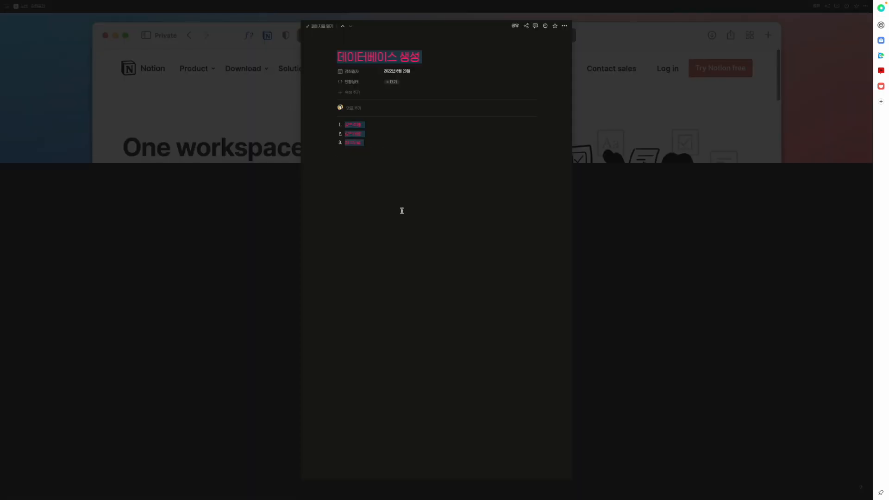
left_click_drag(378, 207, 320, 116)
key("BackSpace")
key("ctrl+z")
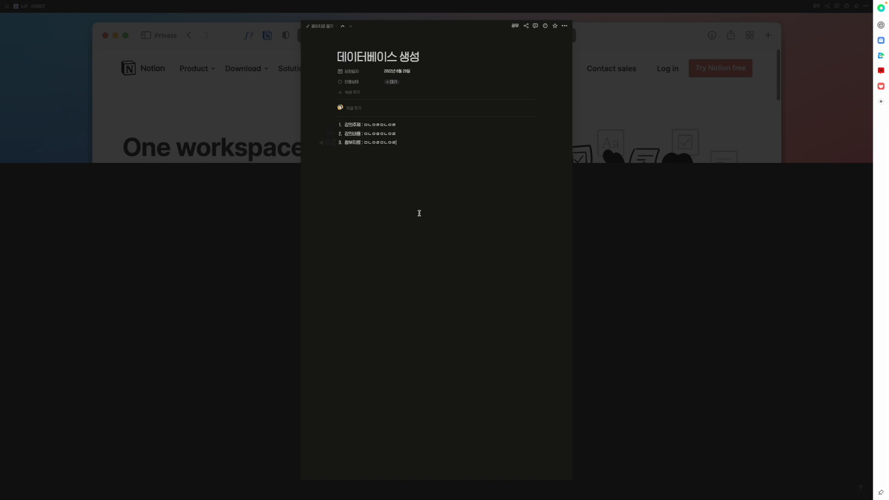
Delete the sample text after 강의주제, 강의내용 and 첨부자료 on the 데이터베이스 생성 page and select the outline
left_click_drag(364, 124, 409, 125)
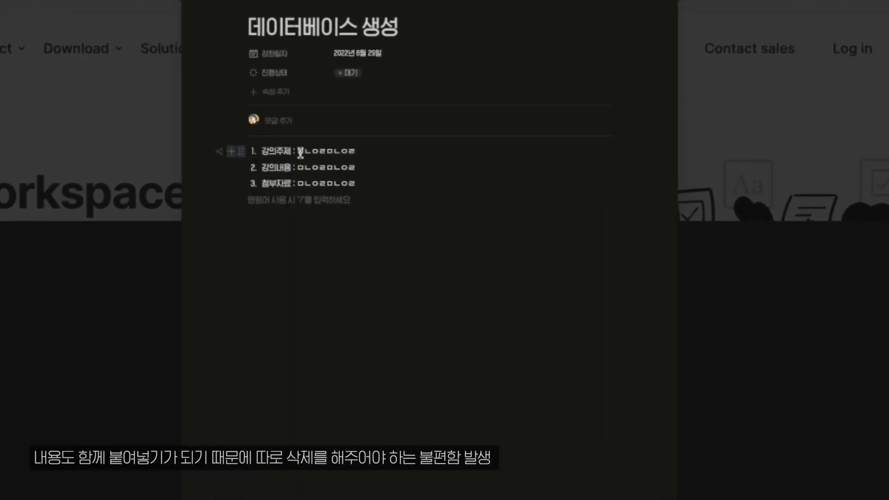
key("BackSpace")
left_click_drag(297, 167, 381, 166)
key("BackSpace")
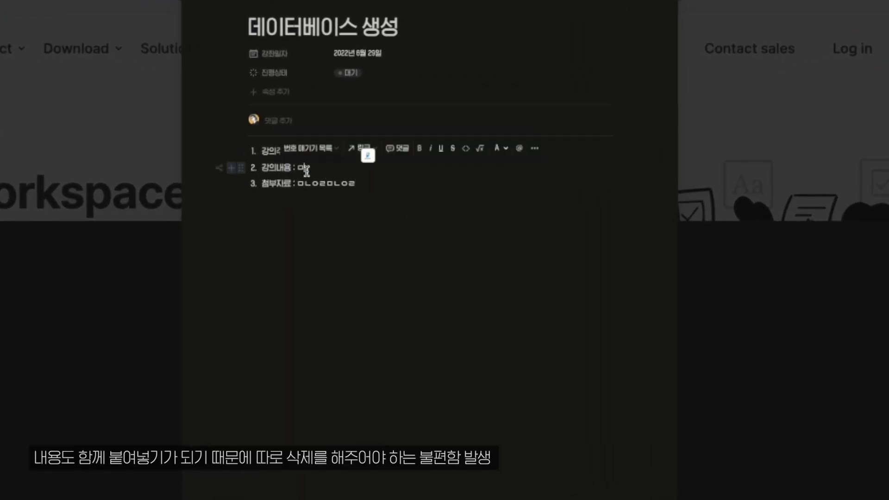
left_click_drag(299, 183, 374, 182)
key("BackSpace")
left_click(360, 262)
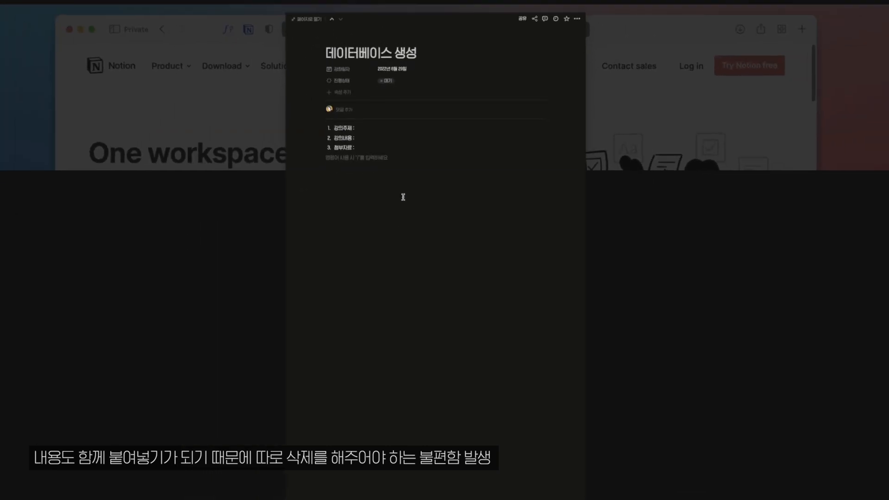
left_click_drag(362, 258, 244, 166)
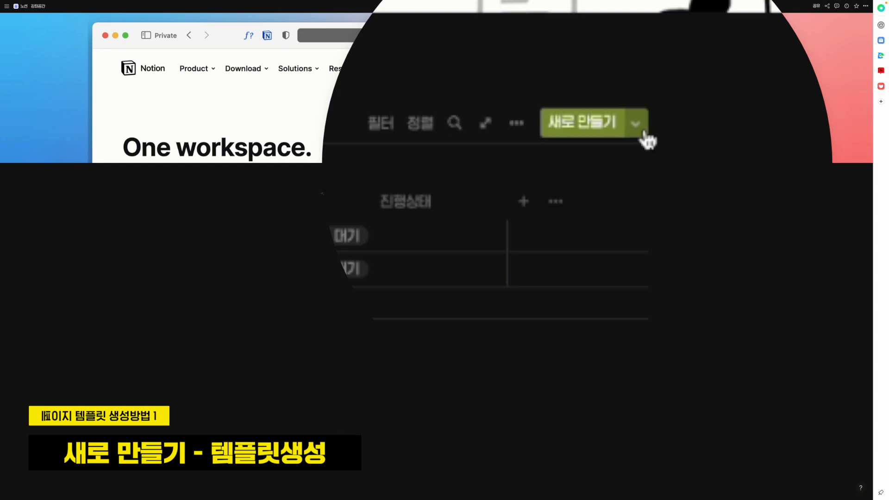
View the template options of the 노션강의 목록 database and clear the outline from the 템플릿제작 page
left_click(644, 132)
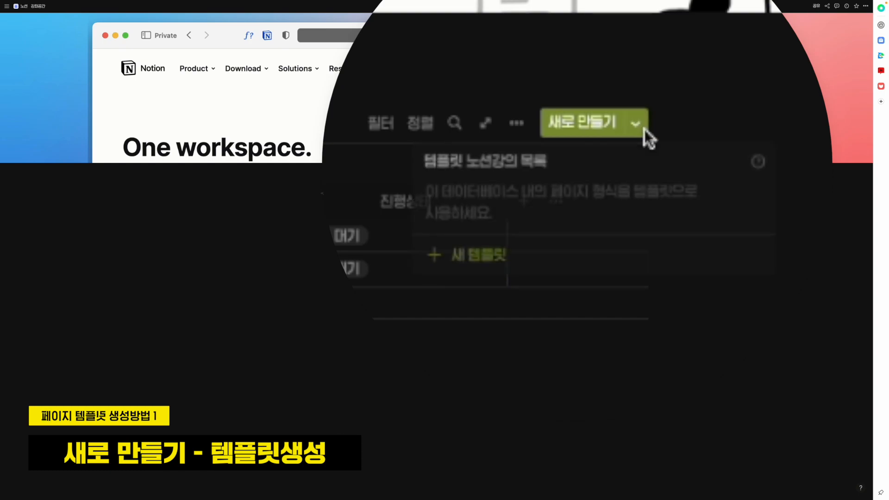
left_click(502, 268)
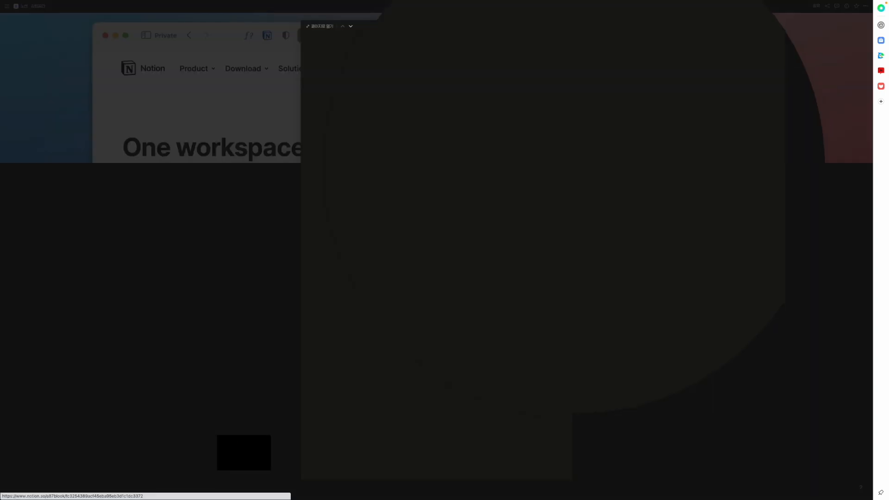
left_click(363, 131)
key("BackSpace")
left_click(379, 133)
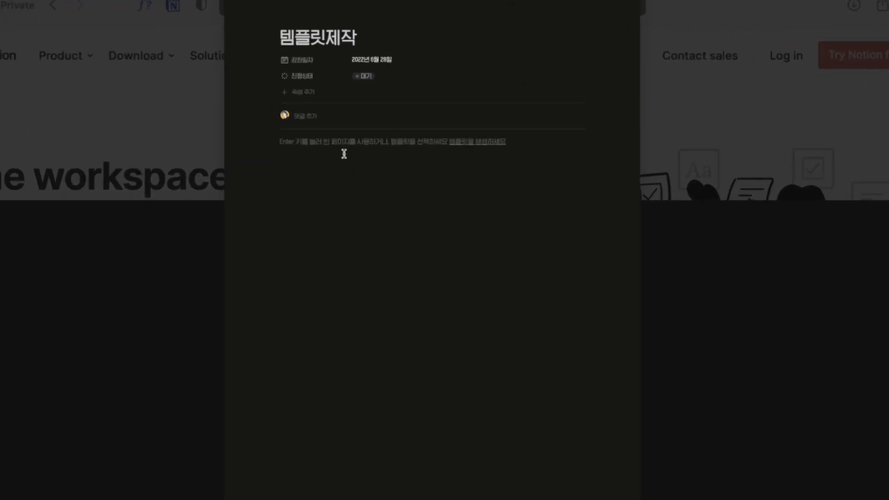
key("BackSpace")
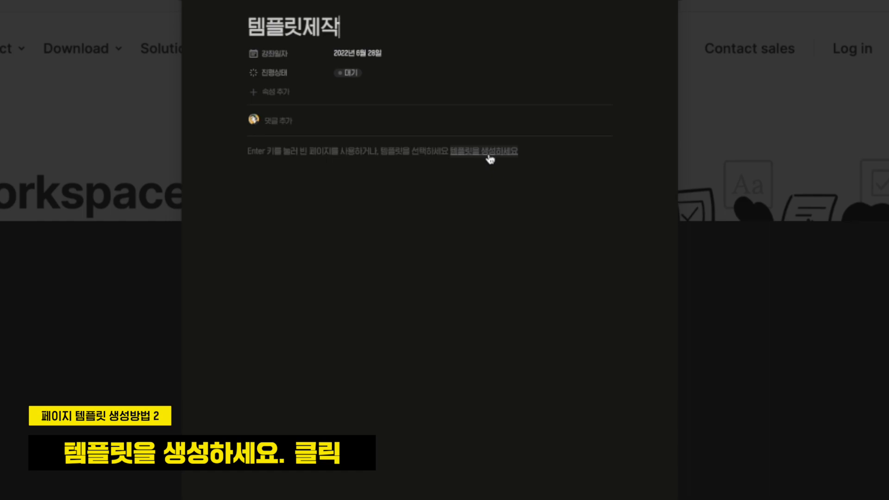
Create a new database template from the empty 템플릿제작 page and paste the copied outline into its body
left_click(489, 159)
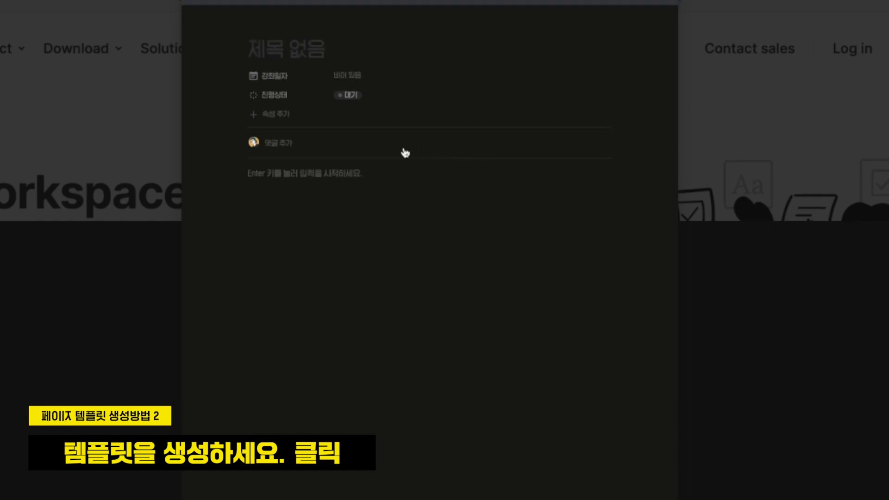
left_click(361, 174)
key("ctrl+v")
Remove the sample text after 강의주제, 강의내용 and 첨부자료 in the template, keeping only the item labels
double_click(323, 175)
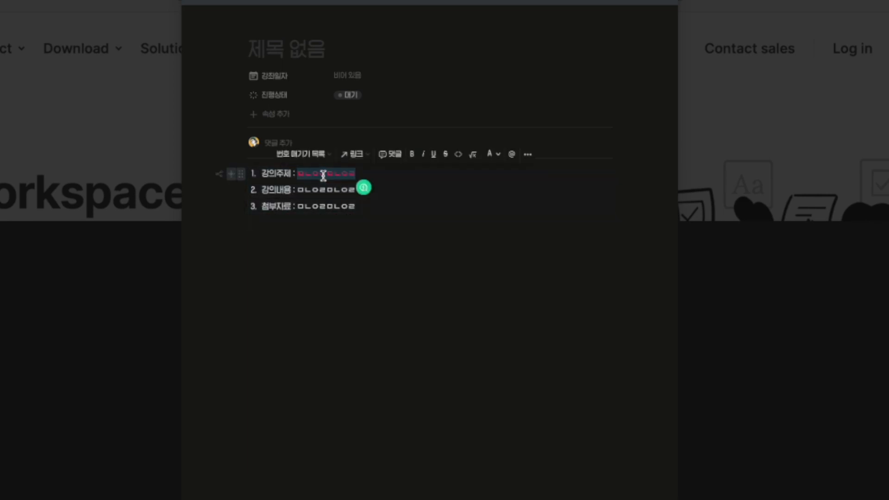
key("BackSpace")
double_click(324, 188)
key("BackSpace")
double_click(323, 206)
key("BackSpace")
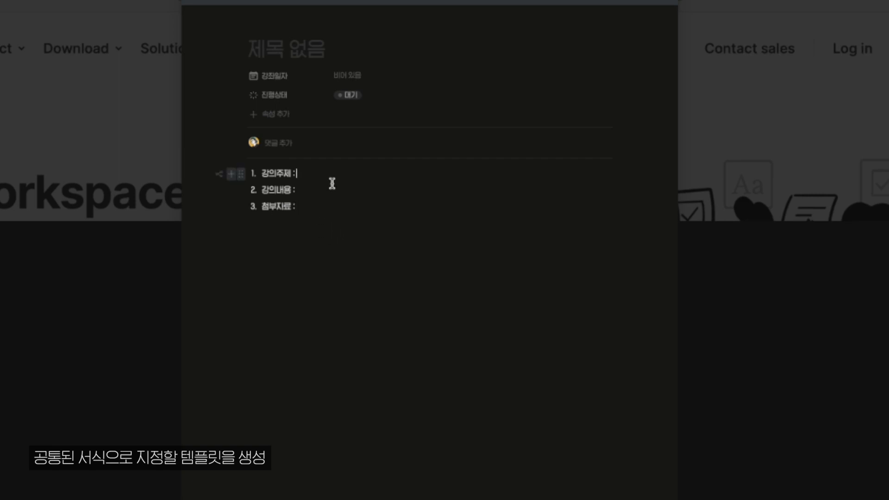
left_click(332, 206)
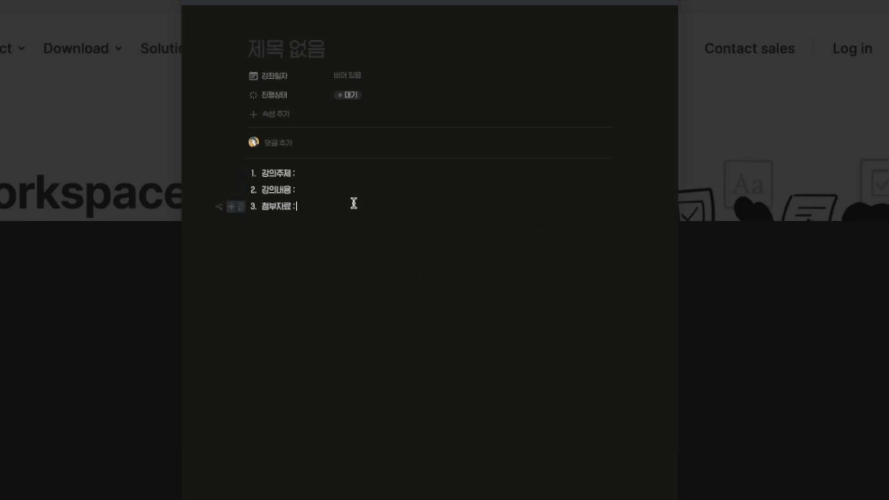
Give the template a kissing-face emoji icon and title it 페이지 템플릿 01
left_click(275, 34)
left_click(267, 82)
left_click(268, 180)
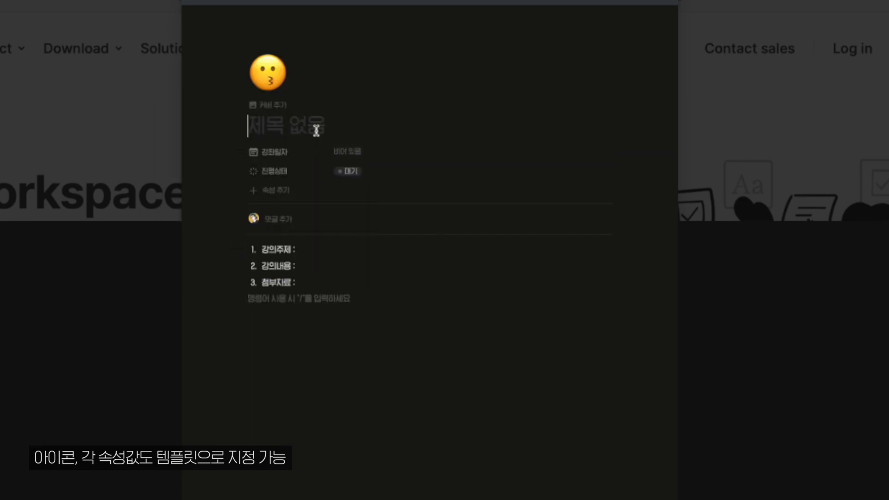
type("페이지 템플릿 01")
Set the template's 진행상태 to 진행 and its 강좌일자 to 2022년 6월 26일, and return to the page
left_click(347, 172)
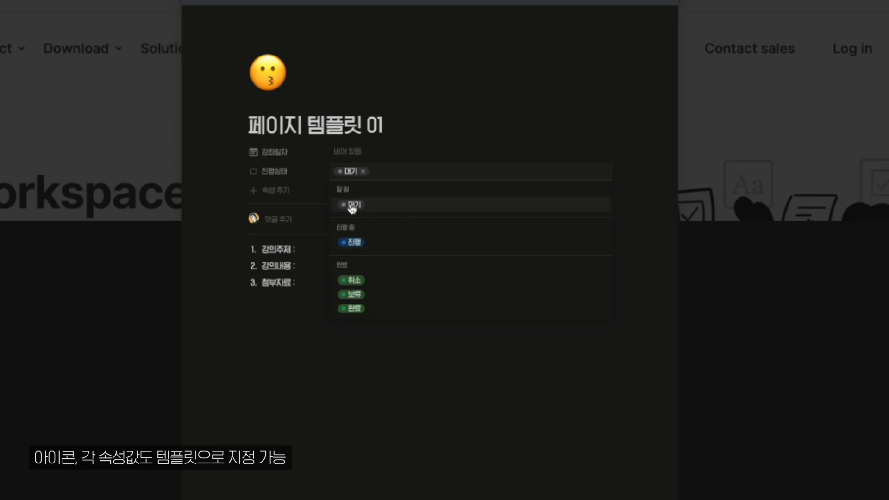
left_click(352, 243)
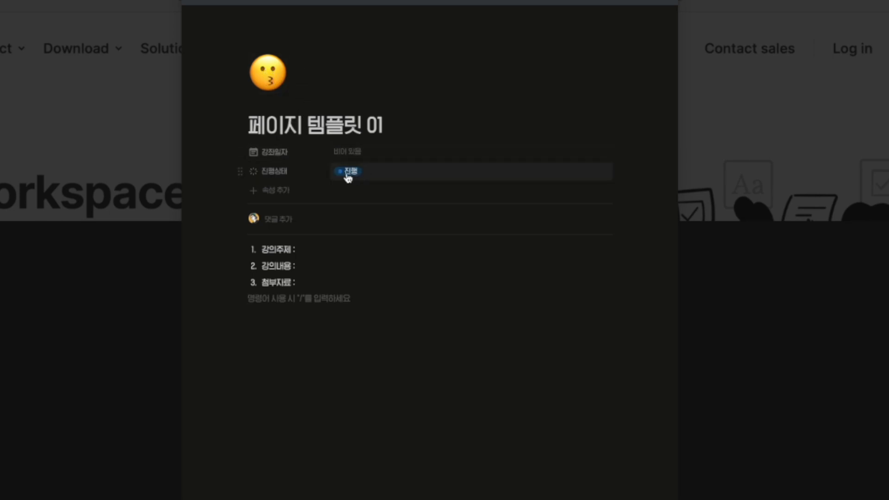
left_click(349, 153)
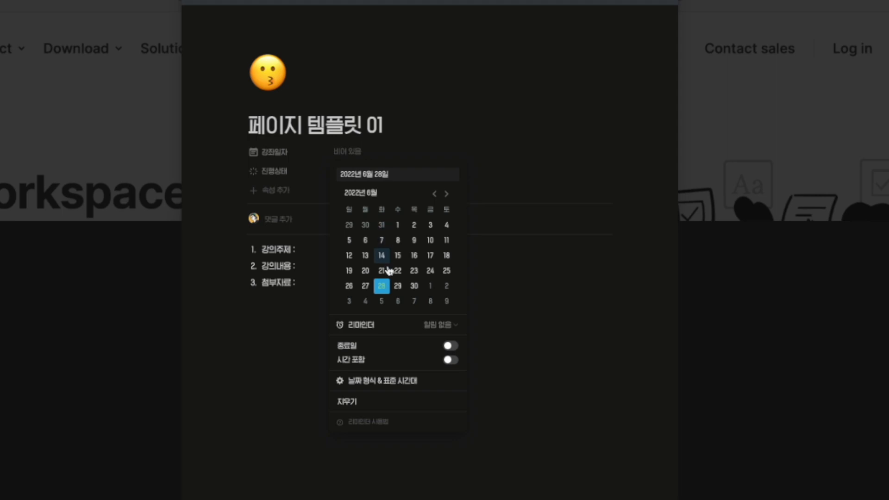
left_click(255, 374)
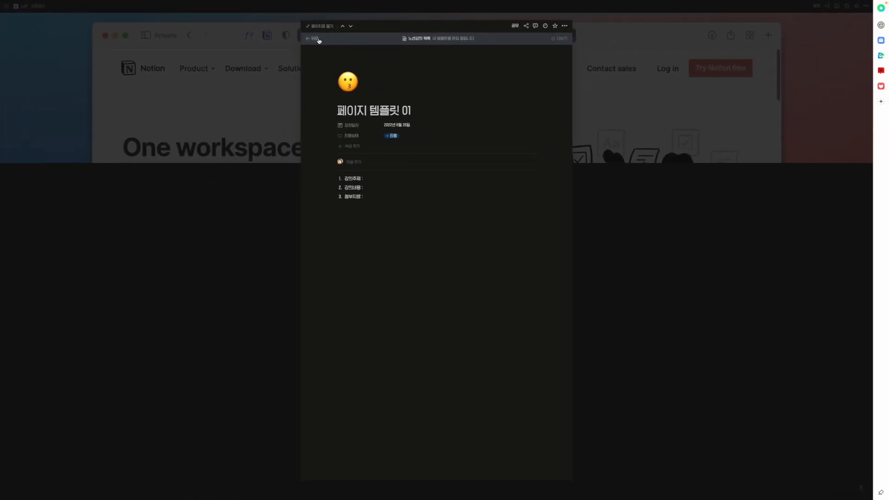
left_click(315, 39)
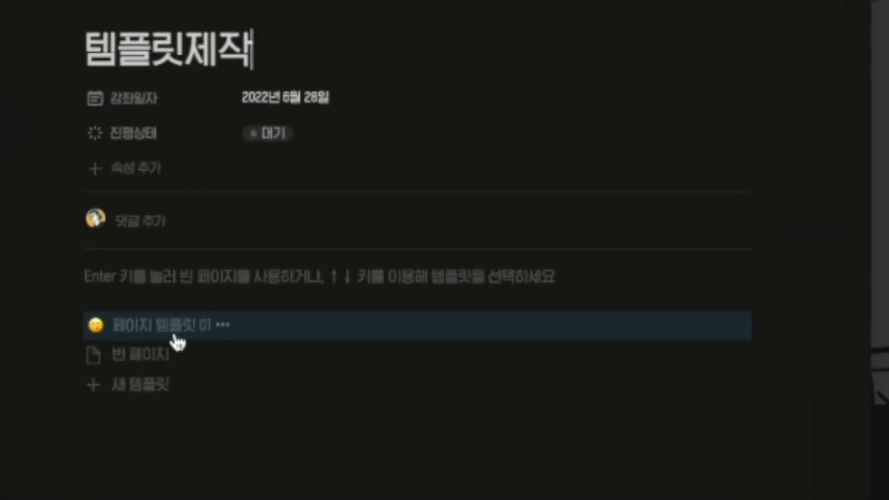
Apply the 페이지 템플릿 01 template to the 템플릿제작 page and to the 데이터베이스 생성 page
left_click(175, 337)
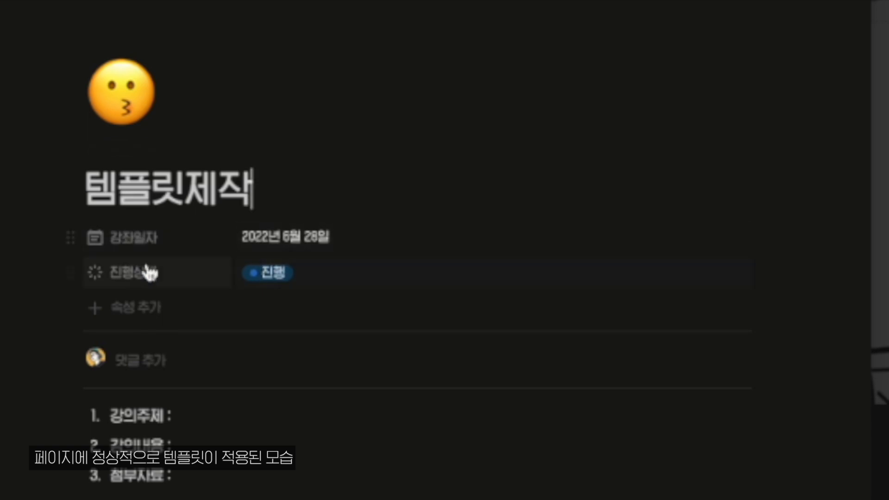
left_click(223, 448)
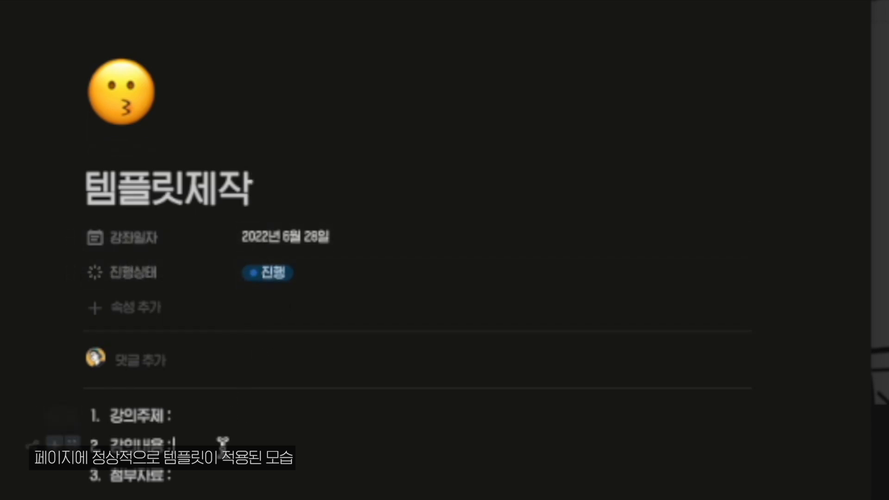
left_click(224, 480)
left_click_drag(241, 499, 79, 409)
left_click(223, 499)
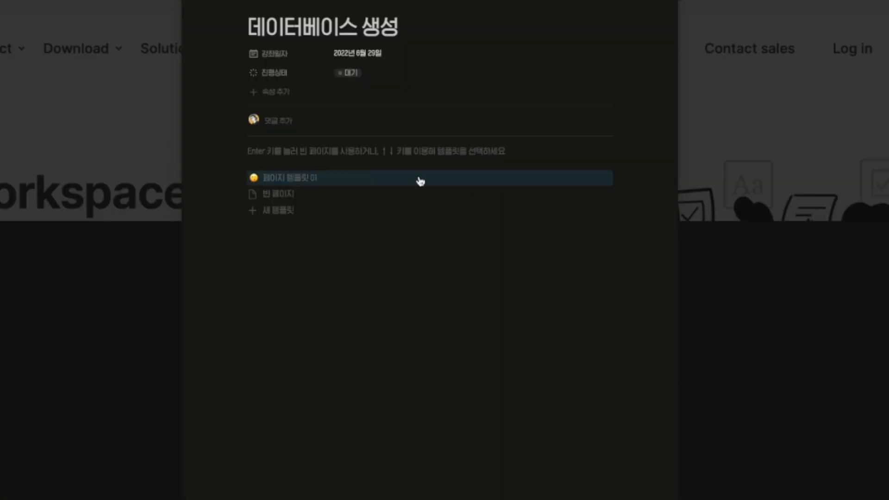
left_click(284, 183)
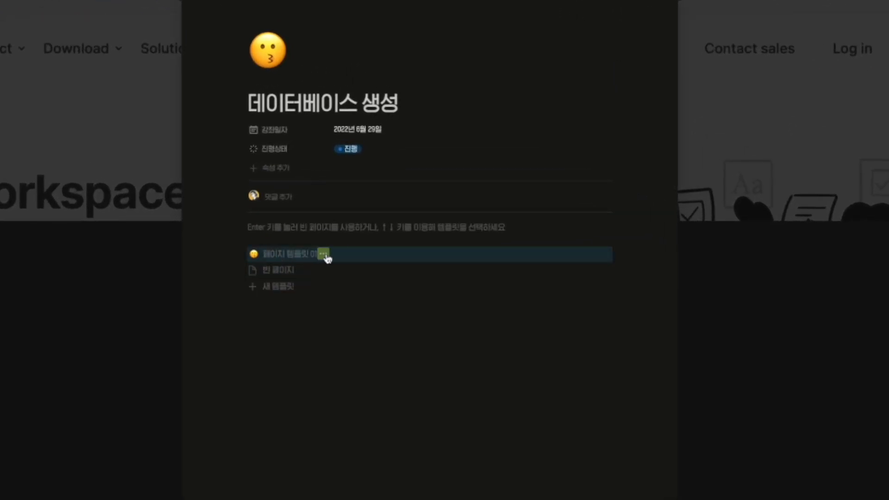
Open 페이지 템플릿 01 for editing and look at the date options of its 강좌일자 property
left_click(325, 256)
left_click(375, 244)
left_click(358, 152)
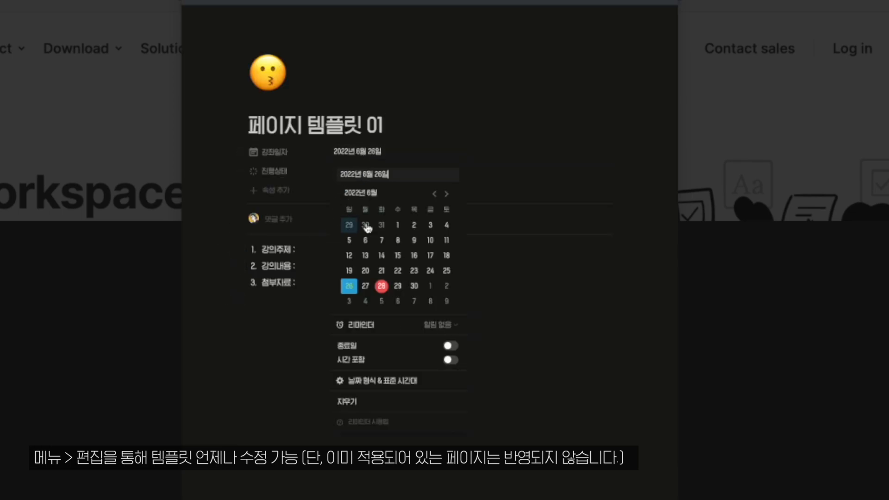
left_click(325, 488)
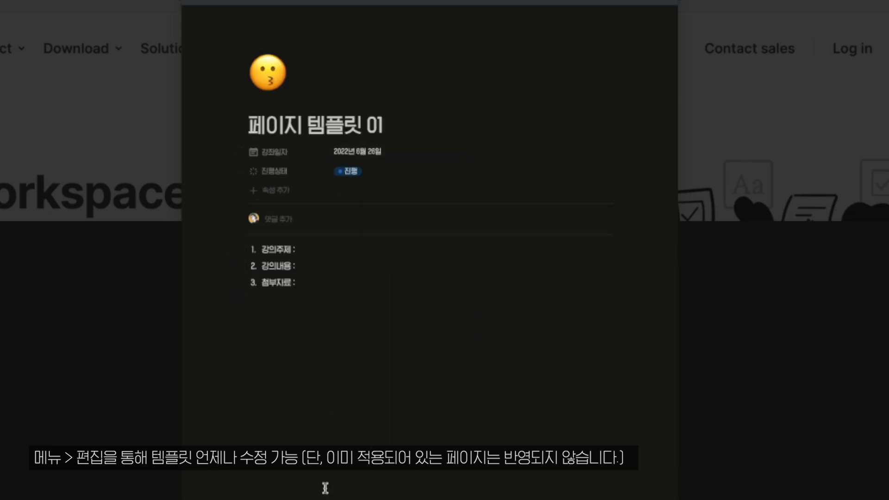
Clear the template's 강좌일자, set its 진행상태 to 대기, and return to the page
left_click(334, 174)
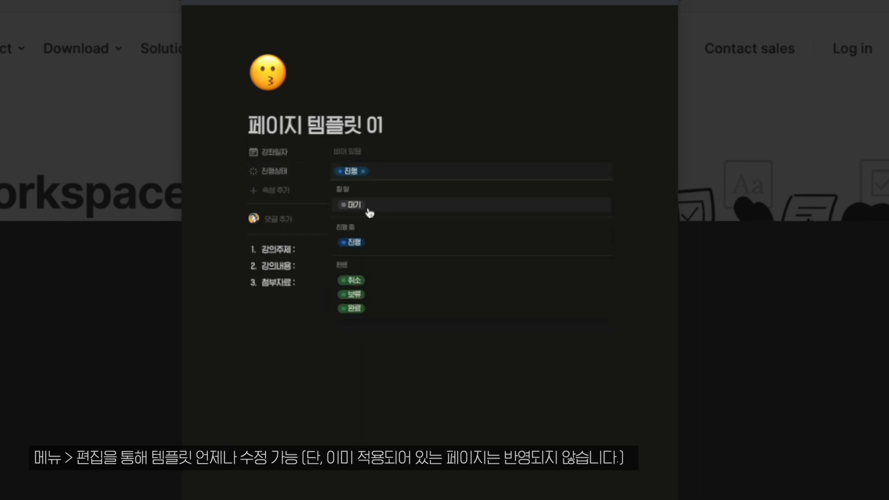
left_click(367, 209)
left_click(308, 304)
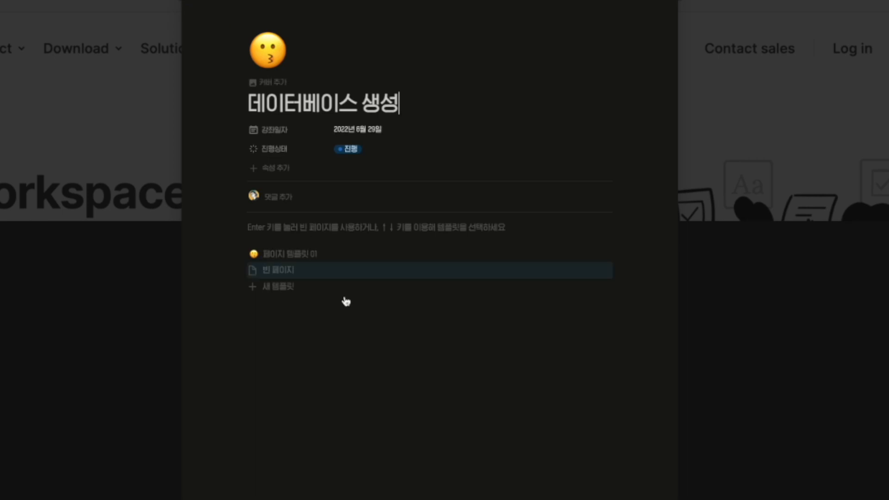
Apply 페이지 템플릿 01 to the 데이터베이스 생성 page and delete the inserted three-line outline
left_click_drag(373, 355, 353, 373)
left_click(377, 256)
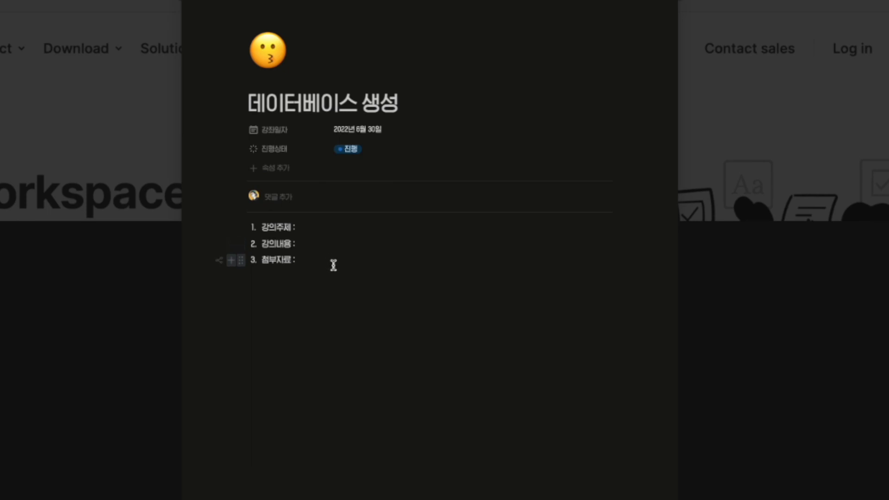
left_click_drag(297, 261, 258, 225)
key("BackSpace")
key("BackSpace")
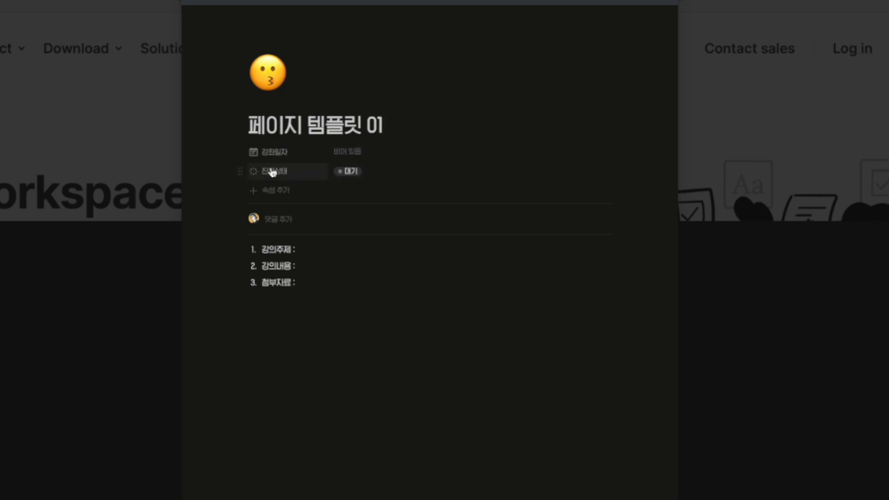
Check the options of the 진행상태 property in 페이지 템플릿 01 and return to the page
left_click(356, 172)
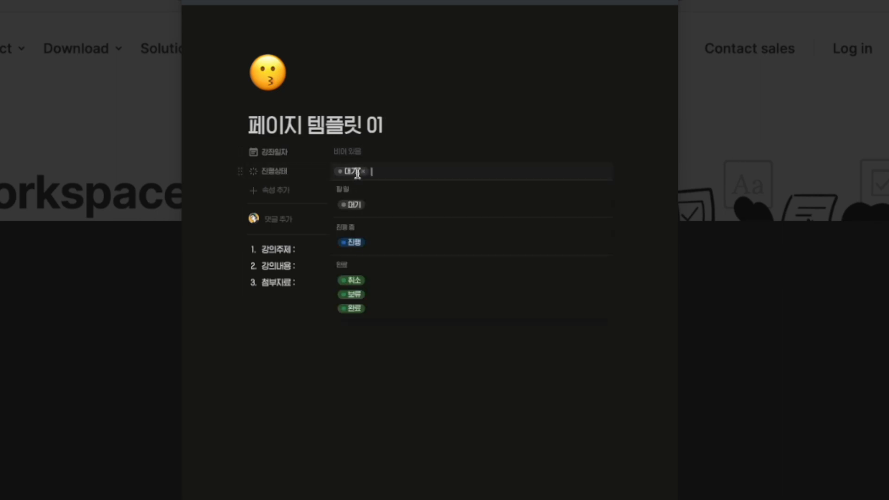
left_click(267, 396)
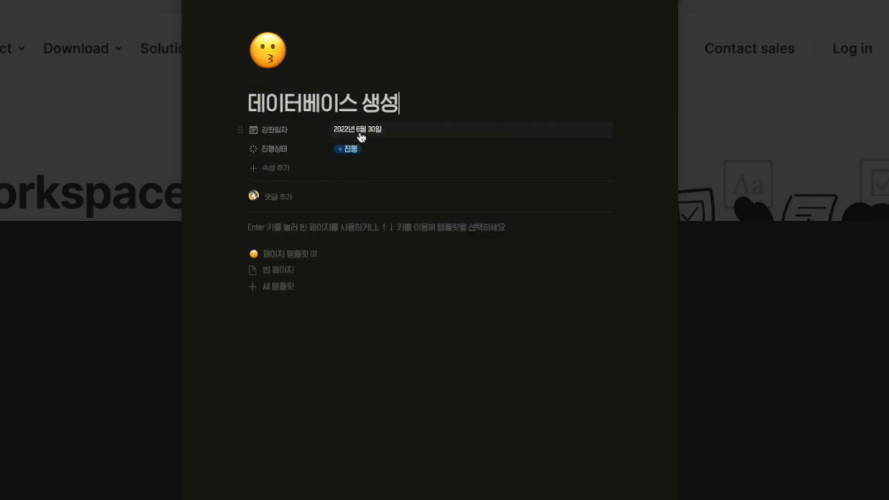
Set the 데이터베이스 생성 page's 강좌일자 to 2022년 6월 7일 and its 진행상태 to 보류
left_click(361, 137)
left_click(382, 218)
left_click(232, 387)
left_click(347, 151)
left_click(357, 275)
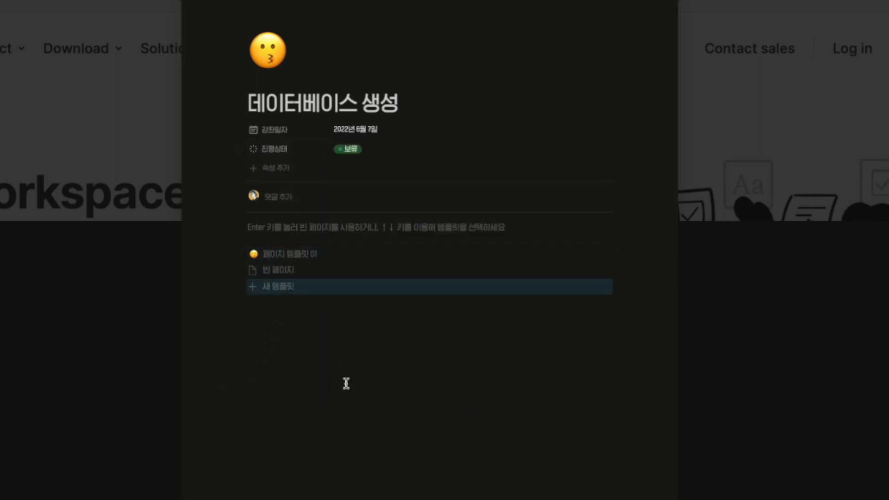
left_click(349, 368)
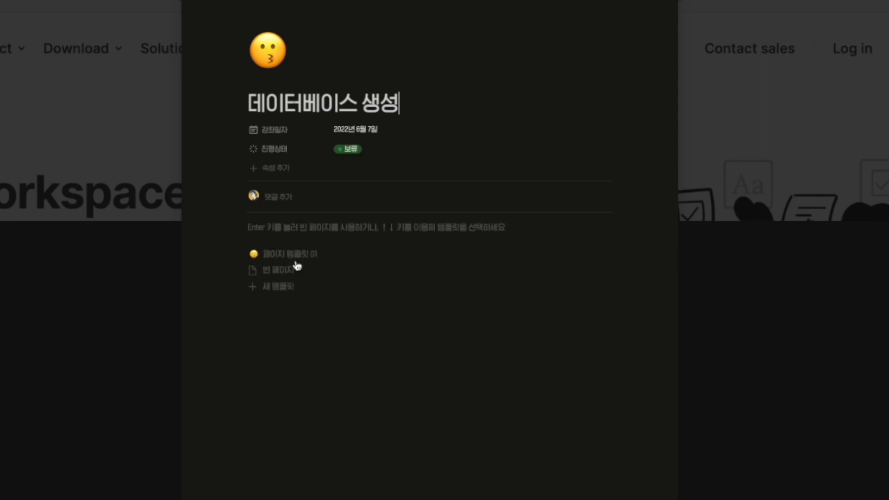
Apply 페이지 템플릿 01 to the 데이터베이스 생성 page with its preset properties and undo the application
left_click(295, 261)
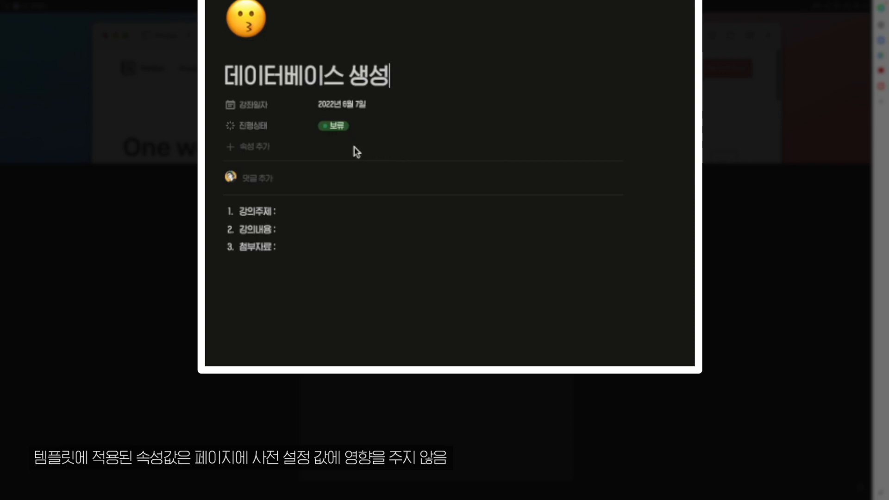
key("ctrl+z")
Open 페이지 템플릿 01 for editing from the page's template list
left_click(307, 241)
left_click(361, 228)
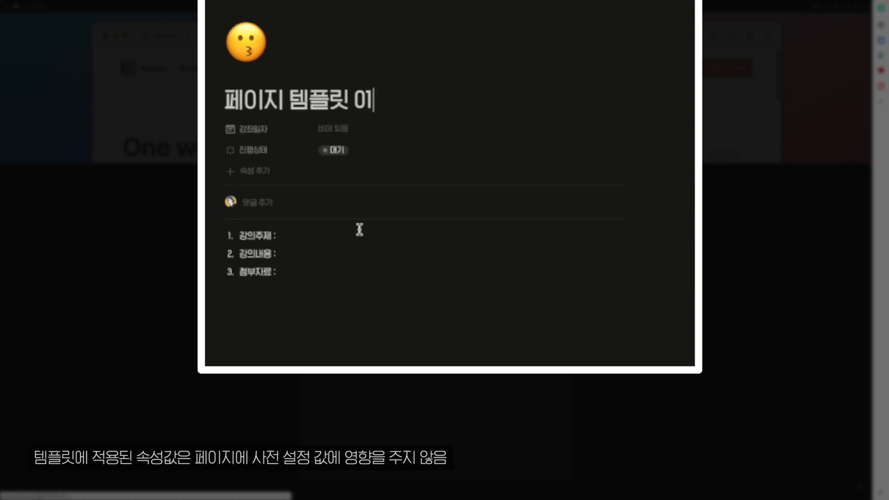